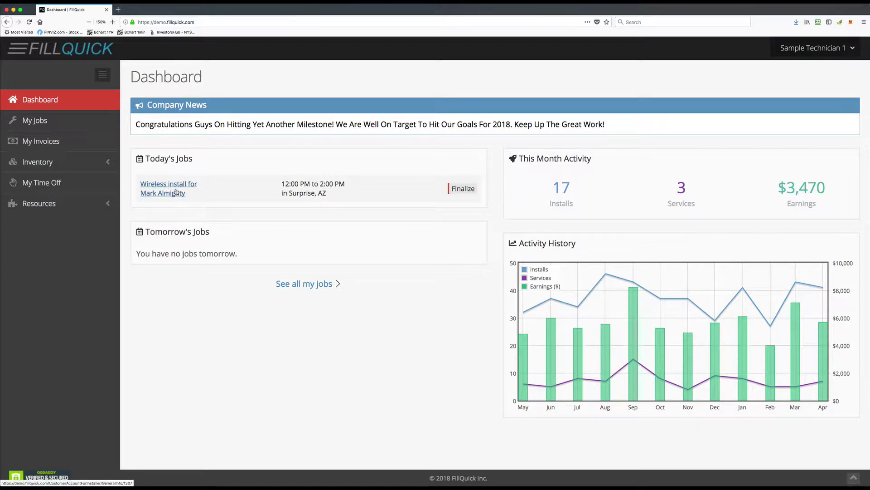
# Step: Open today's wireless install job and check the customer's street address on Google Maps
pyautogui.click(176, 192)
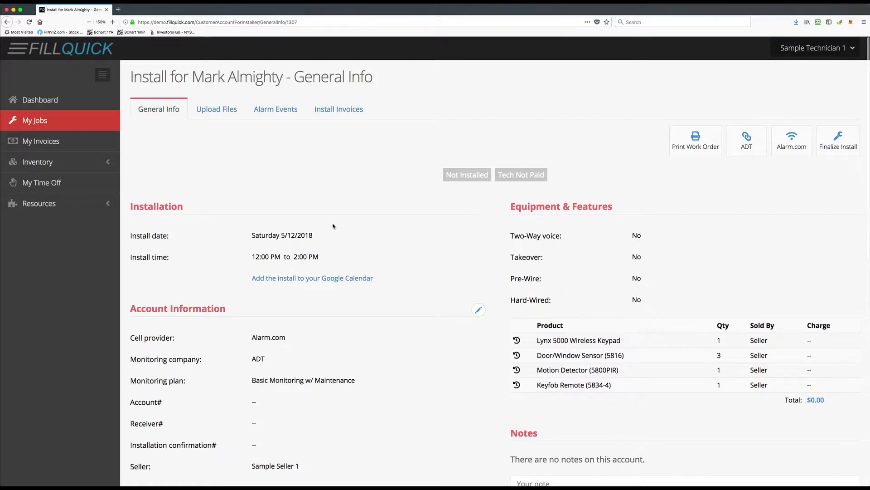
pyautogui.scroll(-5, 385, 236)
pyautogui.scroll(-2, 384, 241)
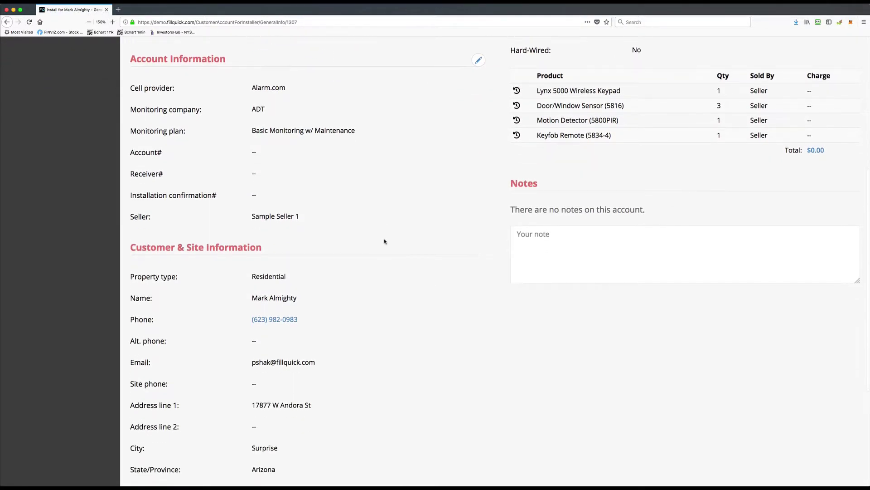
pyautogui.scroll(-2, 363, 263)
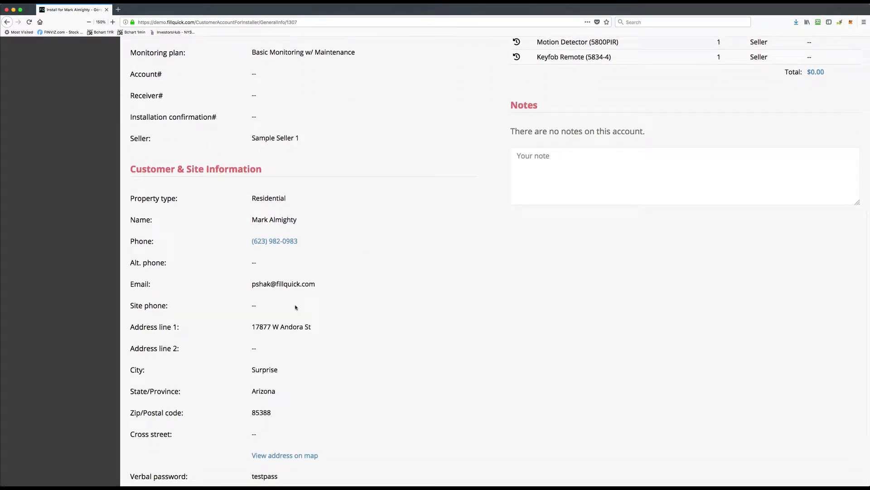
pyautogui.scroll(-3, 332, 298)
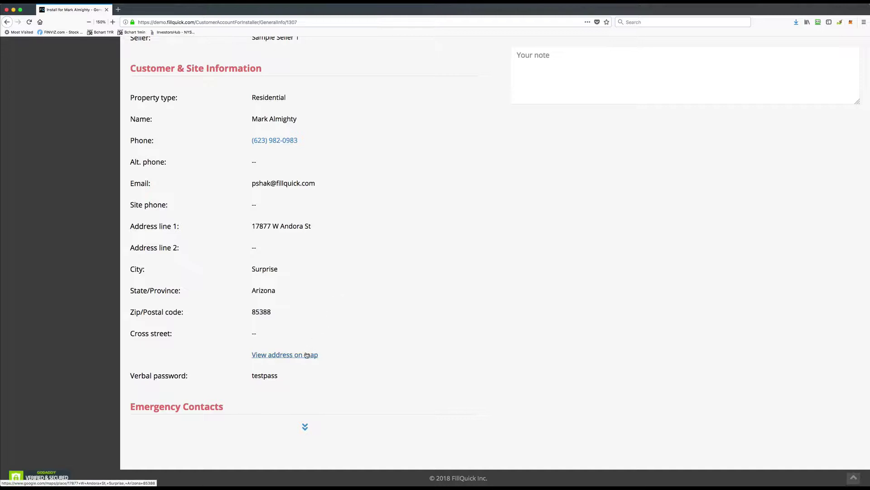
pyautogui.click(295, 356)
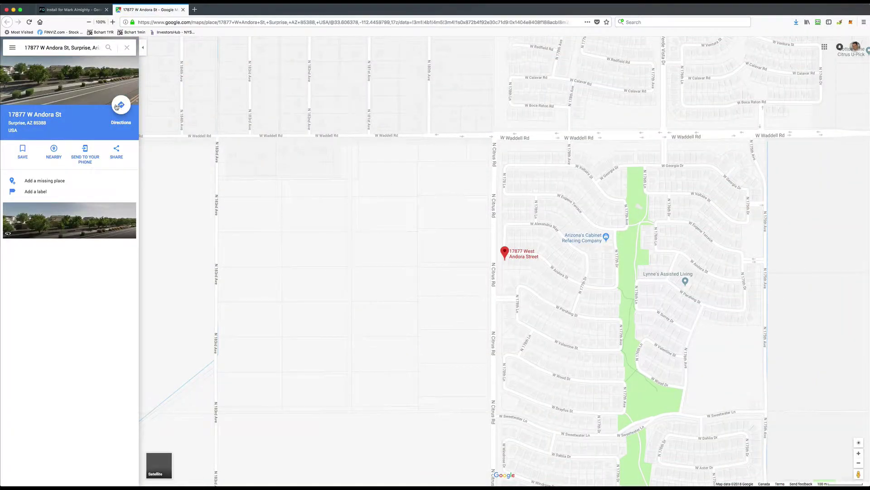
pyautogui.click(183, 10)
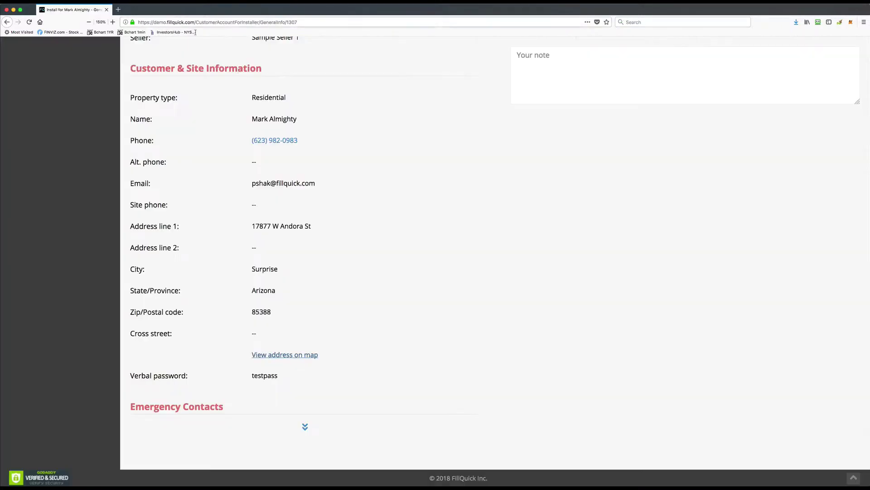
# Step: Start the ADT order form from the job's General Info page
pyautogui.scroll(10, 399, 205)
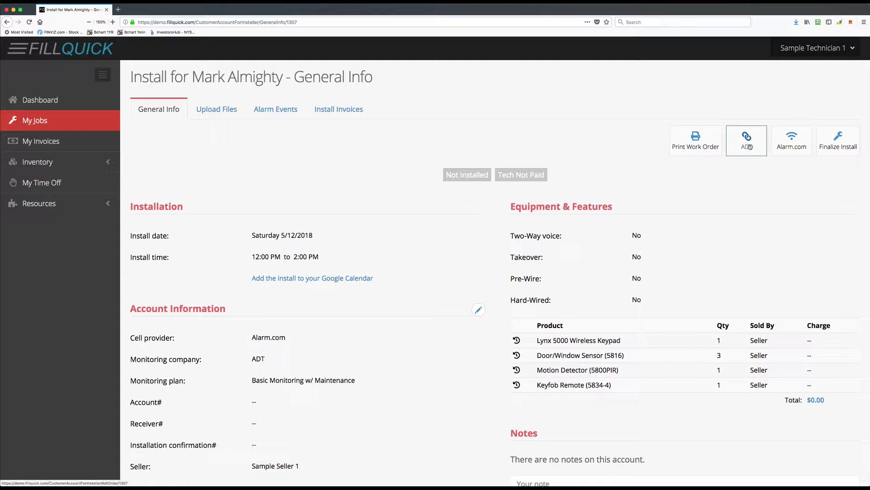
pyautogui.click(749, 146)
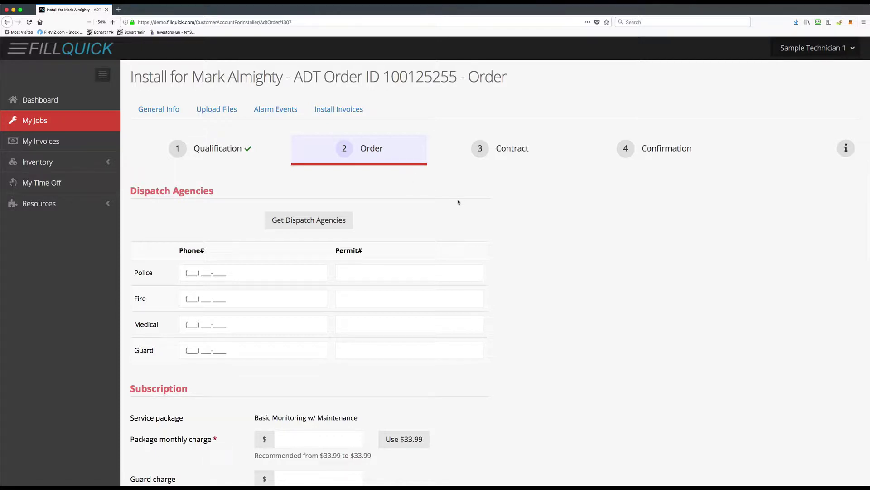
pyautogui.scroll(-2, 458, 199)
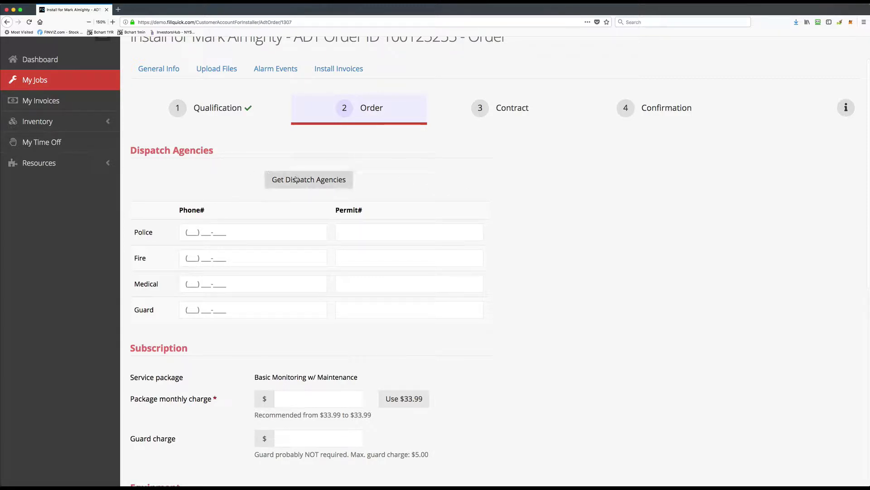
# Step: Look up dispatch agencies and accept Maricopa County police plus Phoenix fire and medical
pyautogui.click(321, 182)
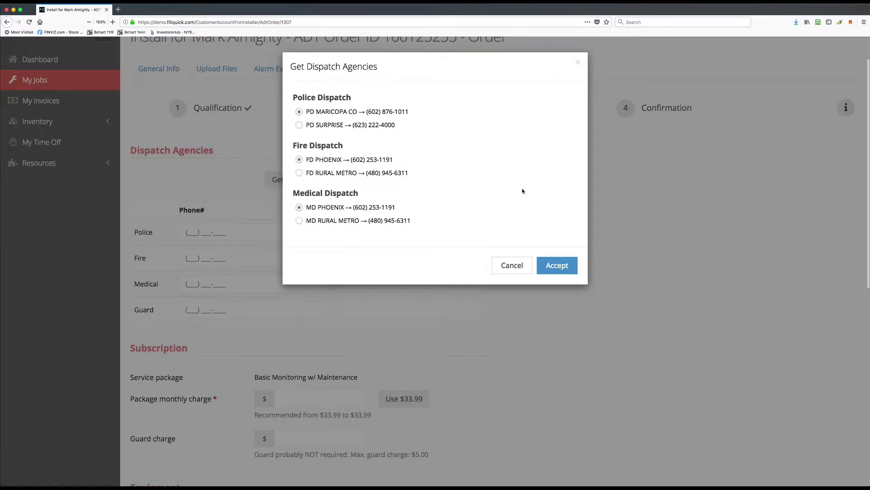
pyautogui.click(563, 265)
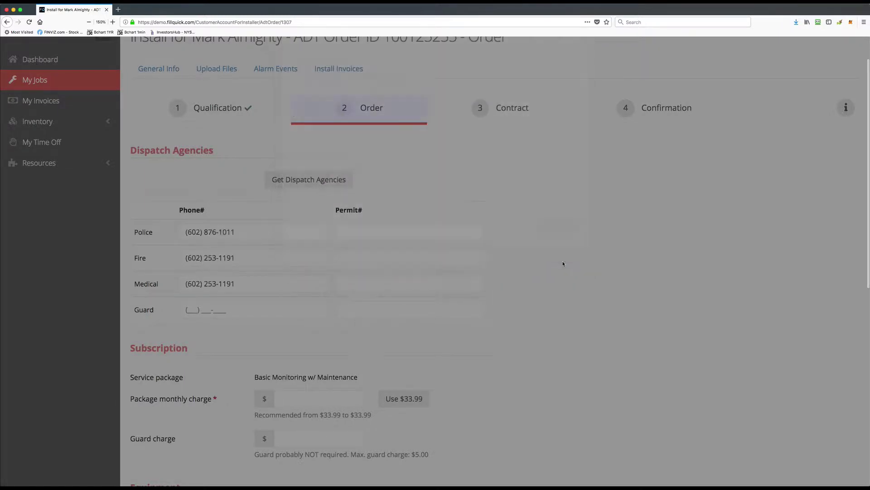
pyautogui.scroll(-5, 562, 267)
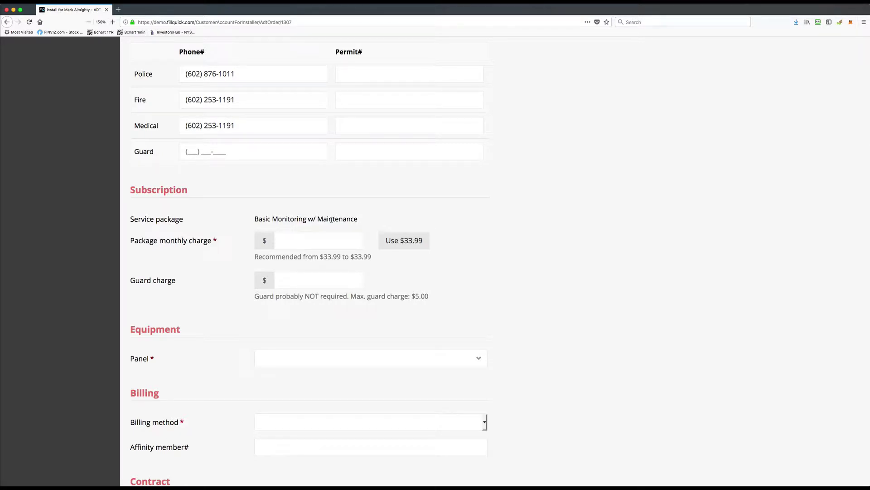
pyautogui.moveTo(321, 256); pyautogui.dragTo(368, 258)
# Step: Fill the package monthly charge with the recommended $33.99
pyautogui.click(366, 259)
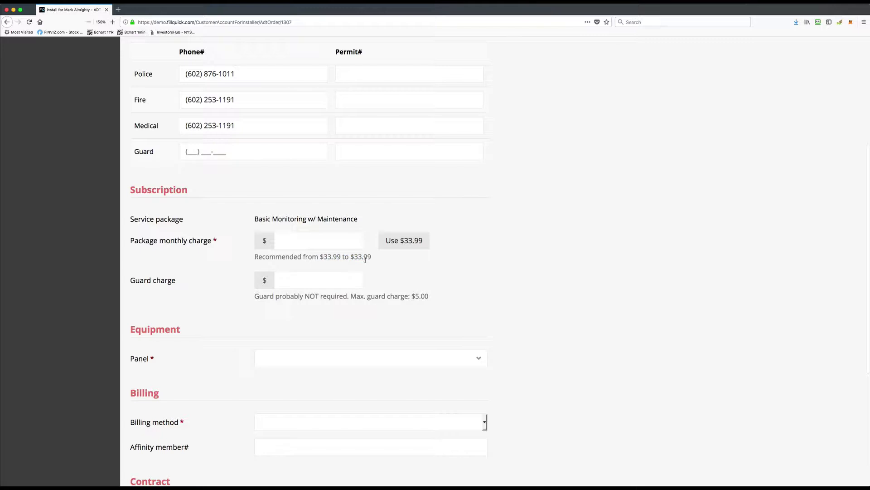
pyautogui.click(410, 245)
pyautogui.scroll(-4, 559, 282)
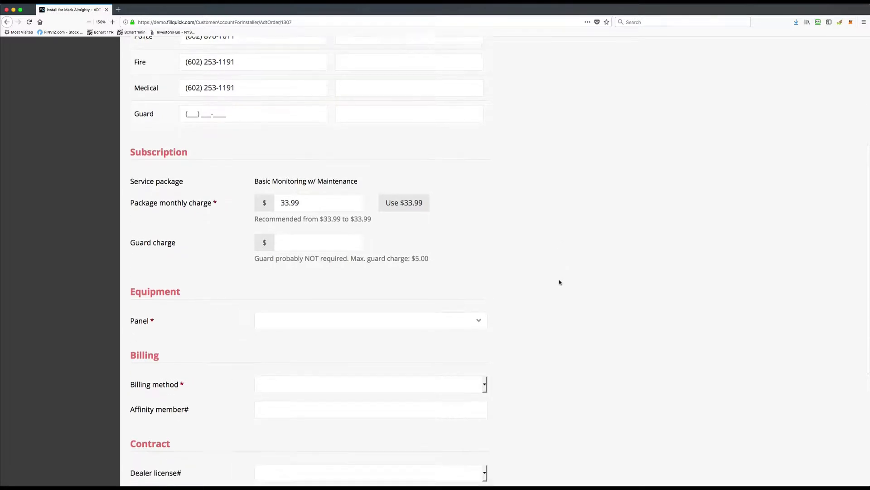
pyautogui.scroll(-1, 562, 280)
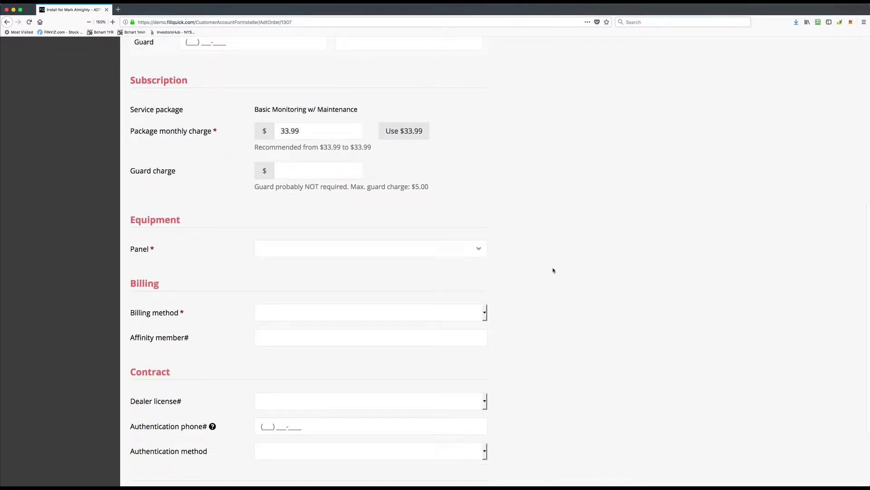
# Step: Choose AD LYNX PLUS as the panel and bill the order to the stored Visa card
pyautogui.click(351, 251)
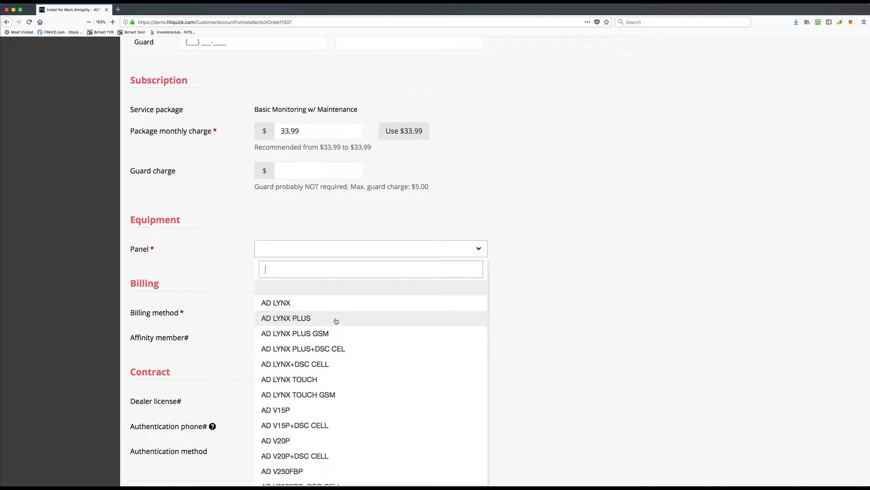
pyautogui.click(336, 320)
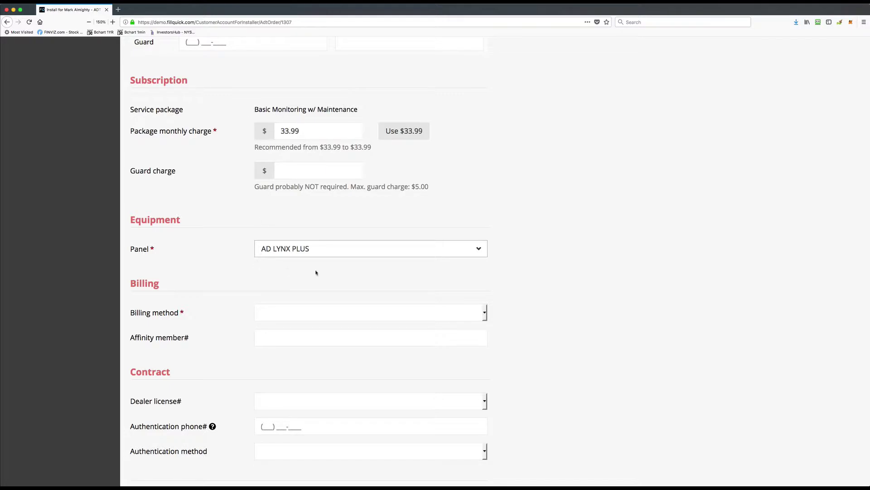
pyautogui.scroll(-3, 368, 269)
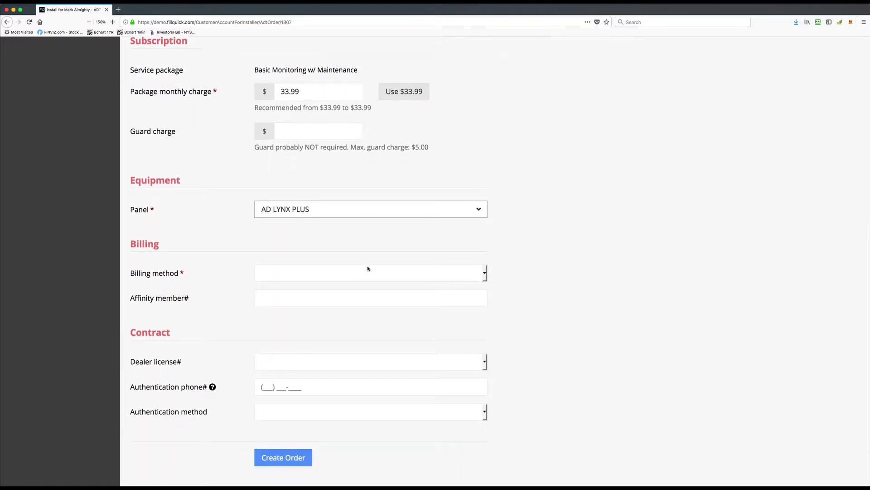
pyautogui.click(362, 219)
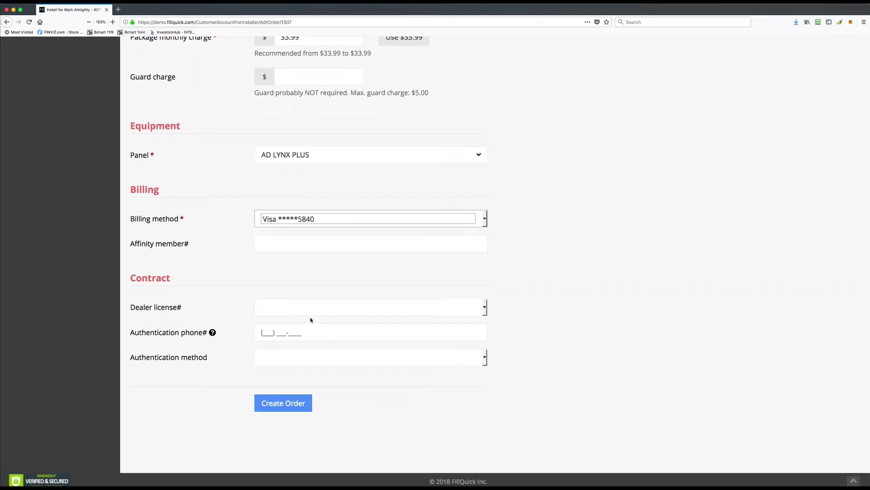
# Step: Select the Arizona dealer license in the Contract section
pyautogui.scroll(-1, 428, 295)
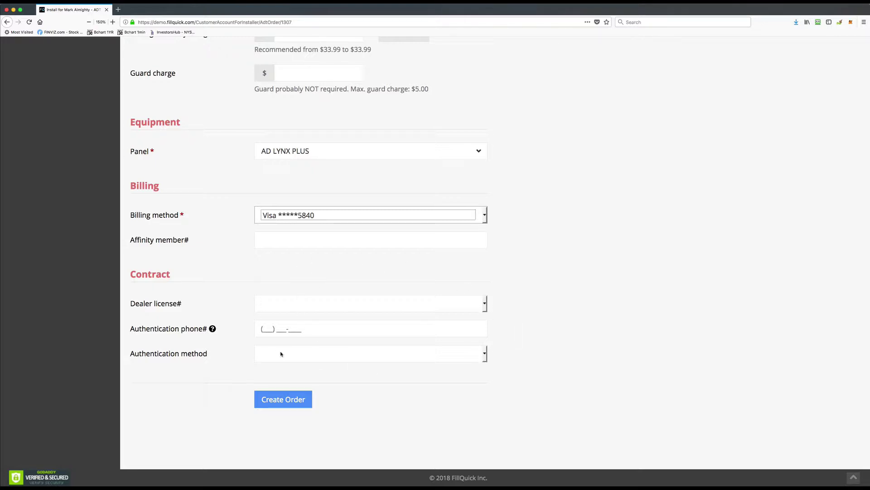
pyautogui.click(299, 310)
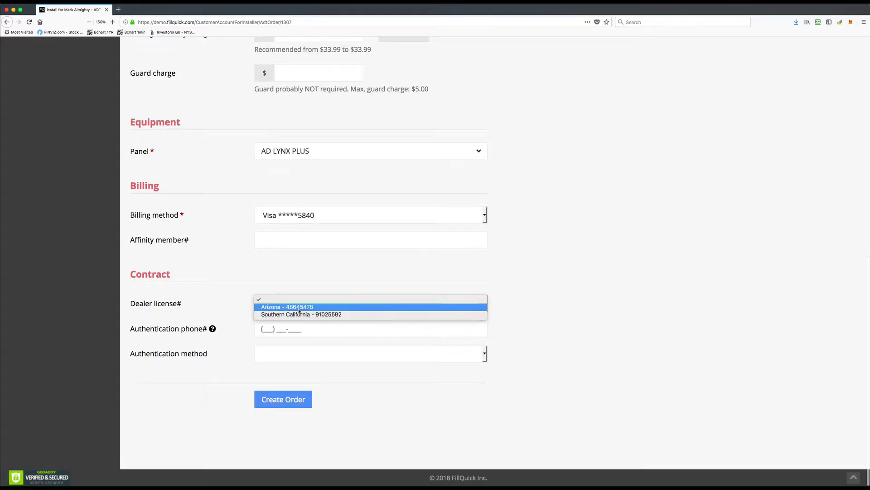
pyautogui.click(299, 311)
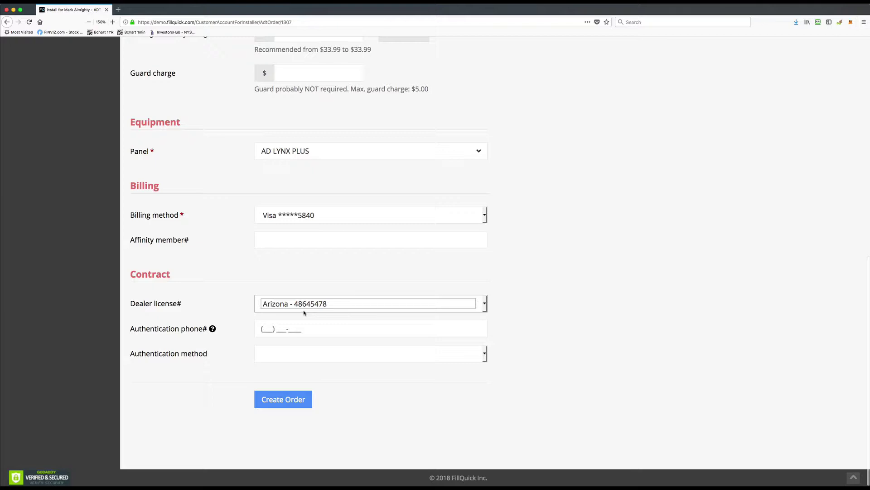
pyautogui.click(264, 330)
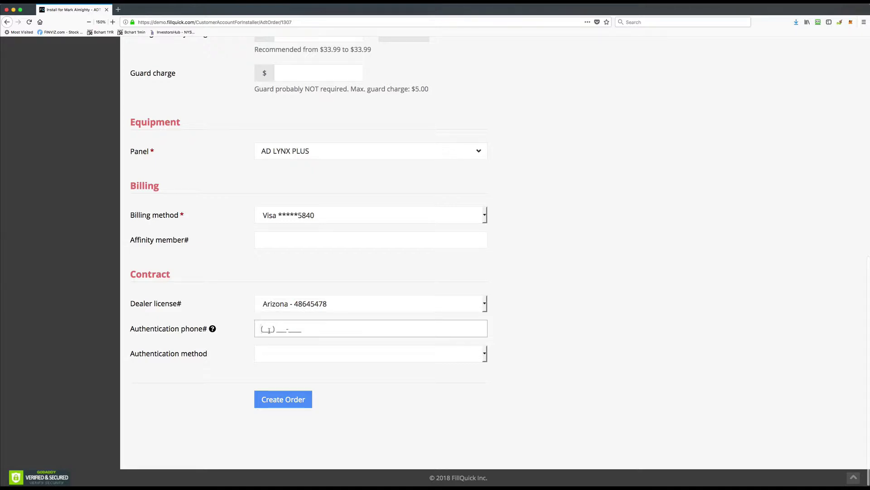
# Step: Enter the customer's authentication phone number, choose SMS authentication, and create the order
pyautogui.moveTo(214, 331)
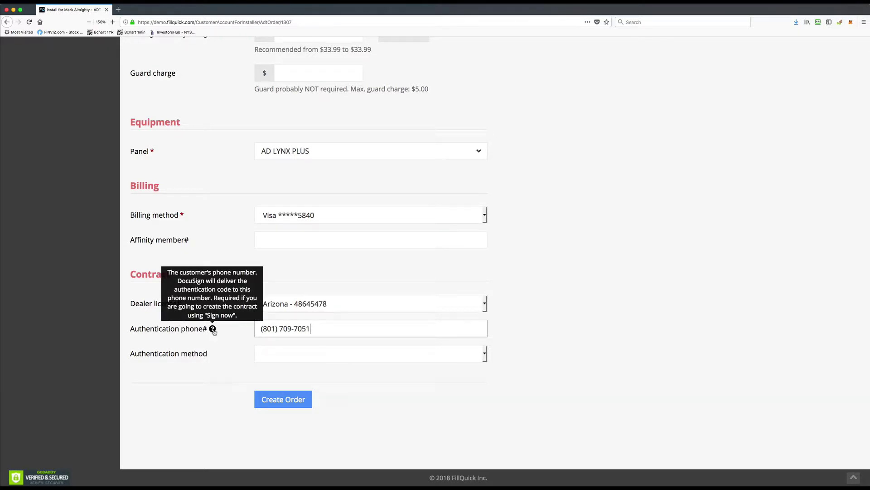
pyautogui.click(280, 354)
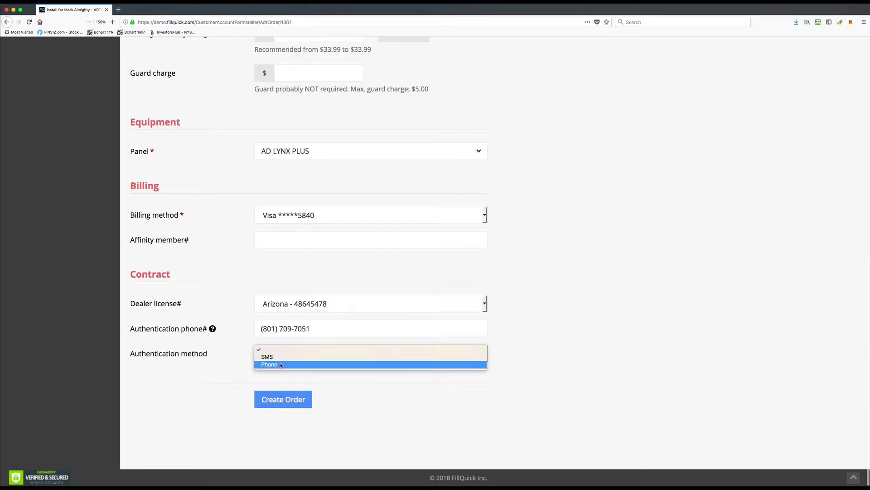
pyautogui.click(281, 359)
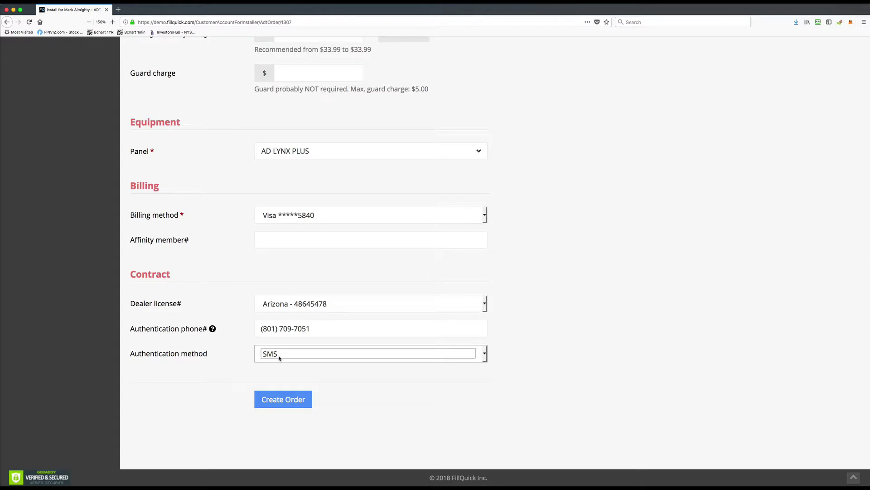
pyautogui.click(283, 401)
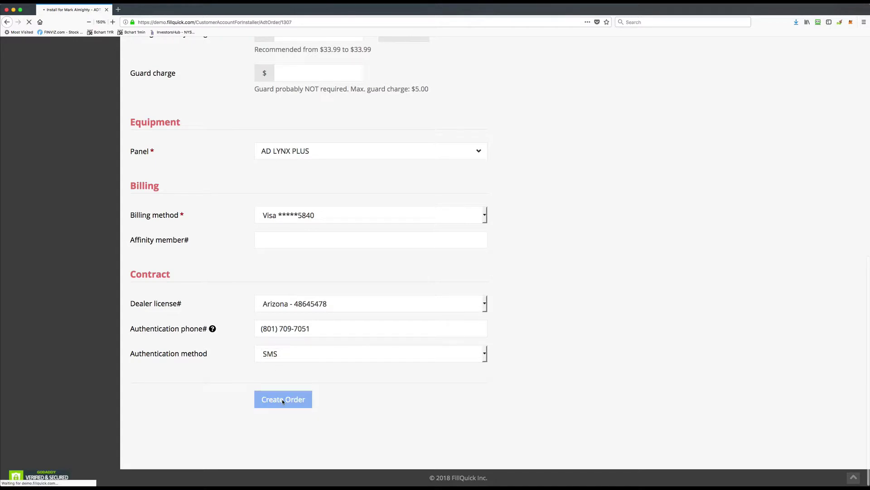
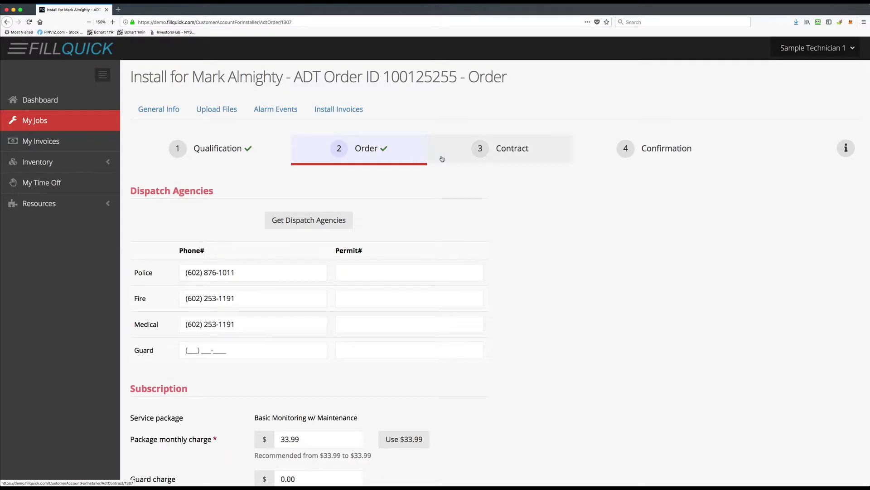
# Step: Advance the ADT install job to the '3 Contract' step
pyautogui.click(507, 153)
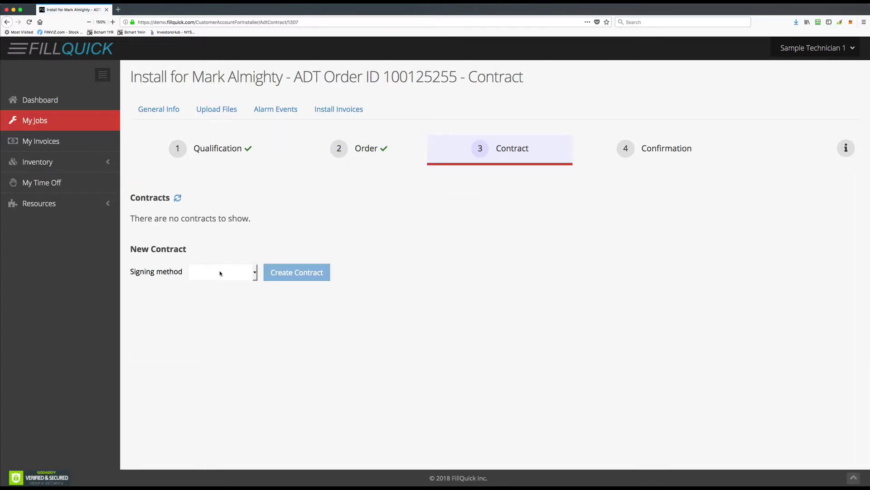
# Step: Create a contract with signing method 'Sign now' to start DocuSign signing
pyautogui.click(235, 273)
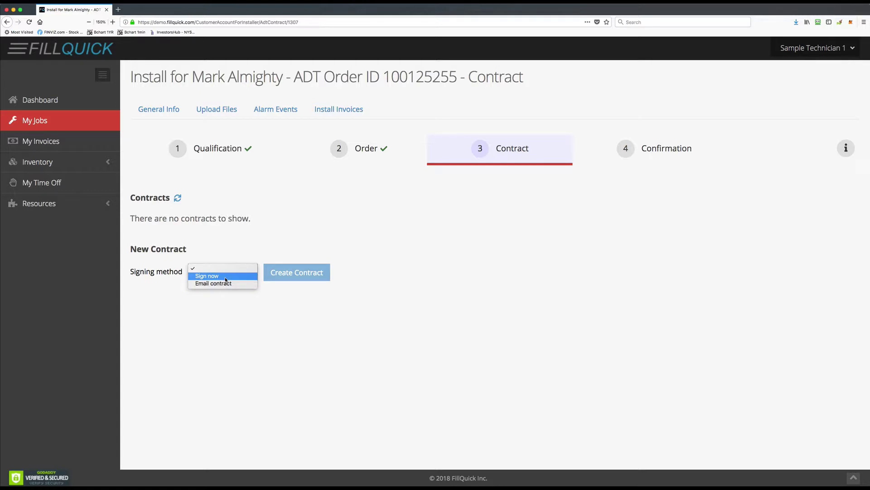
pyautogui.click(226, 278)
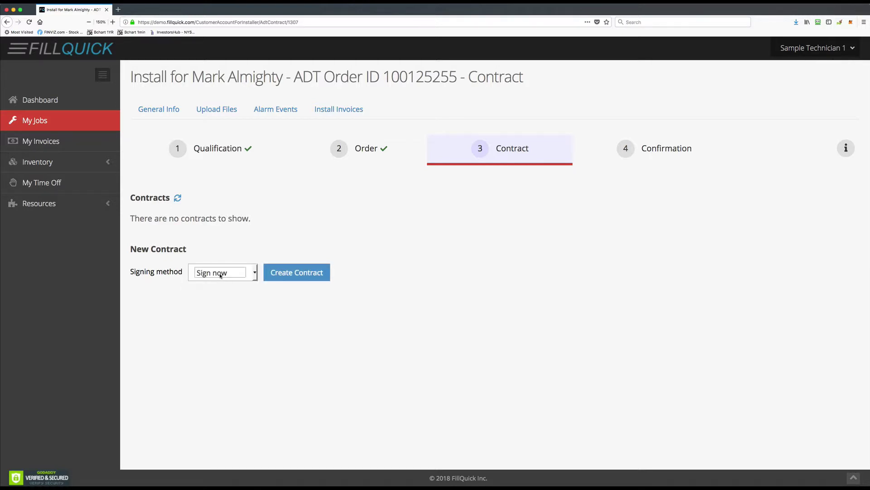
pyautogui.click(301, 277)
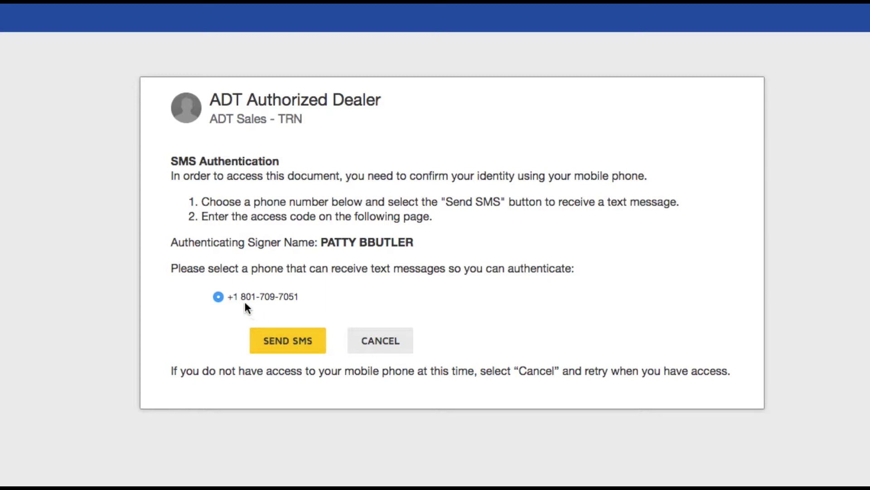
# Step: Send the SMS access code to the signer, then enter and confirm the received code
pyautogui.click(293, 348)
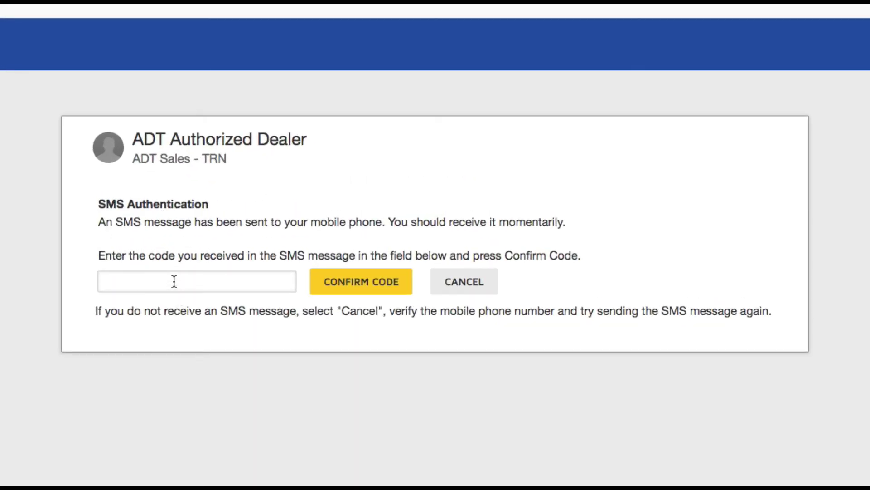
pyautogui.click(174, 281)
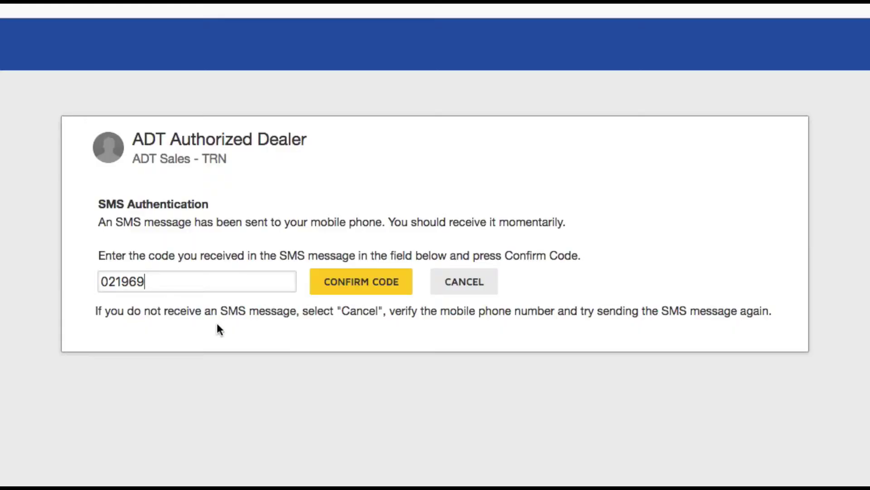
pyautogui.click(373, 288)
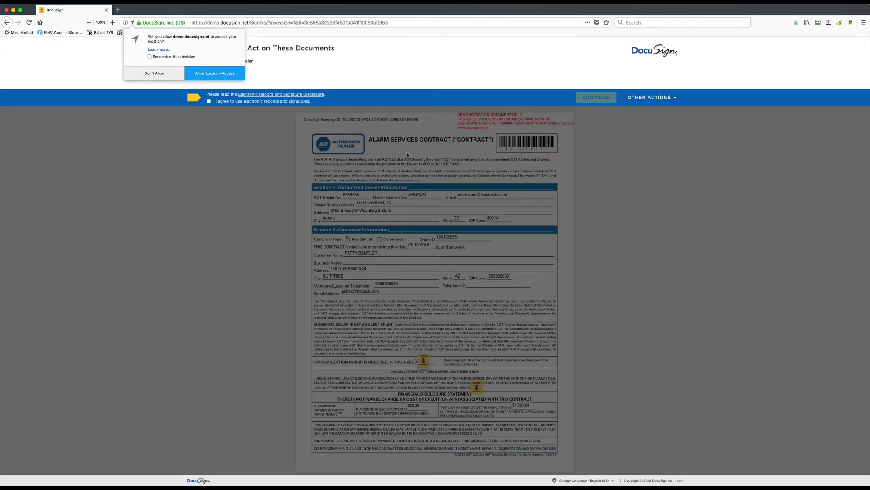
# Step: Allow location access and agree to use electronic records and signatures
pyautogui.click(206, 73)
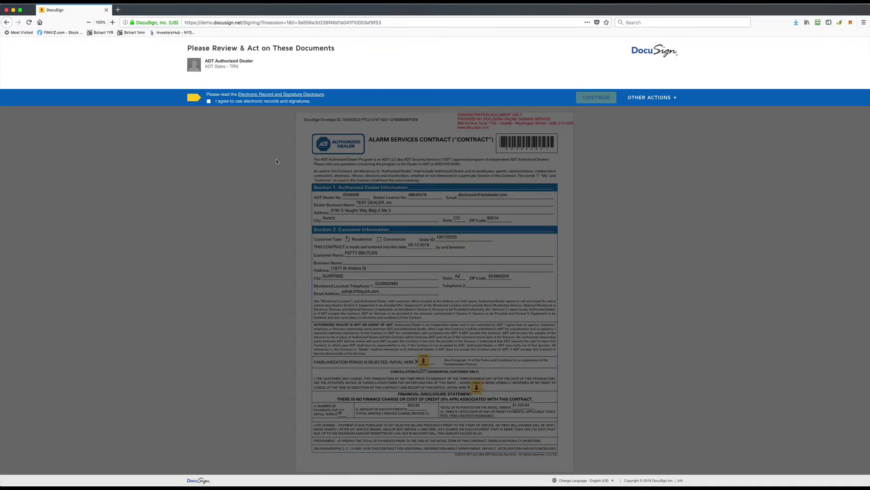
pyautogui.click(209, 101)
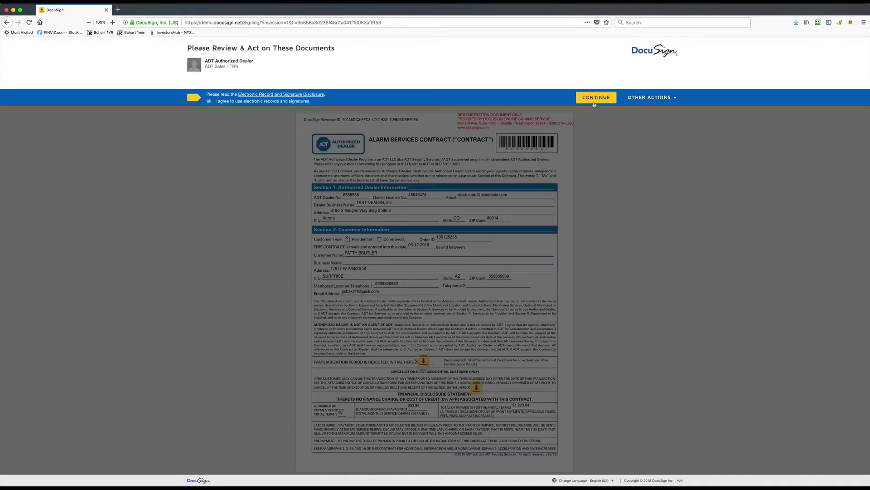
pyautogui.click(596, 98)
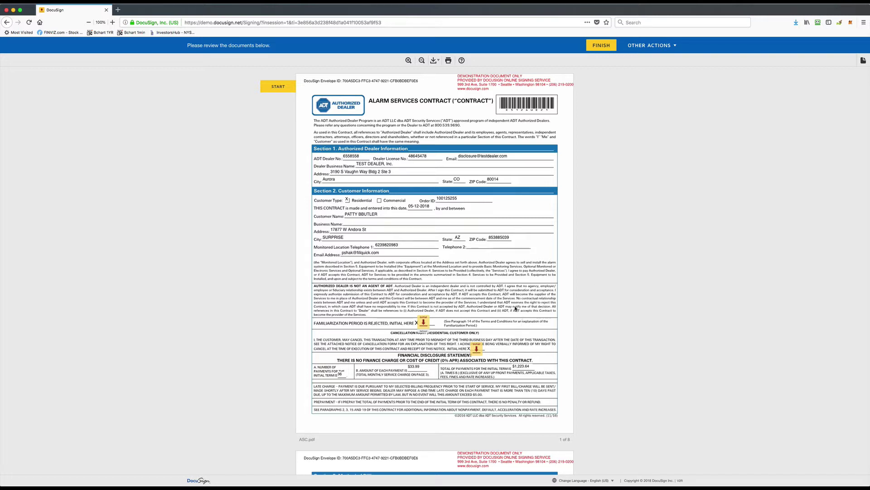
# Step: Adopt the signer's initials and place them on the familiarization field
pyautogui.click(422, 323)
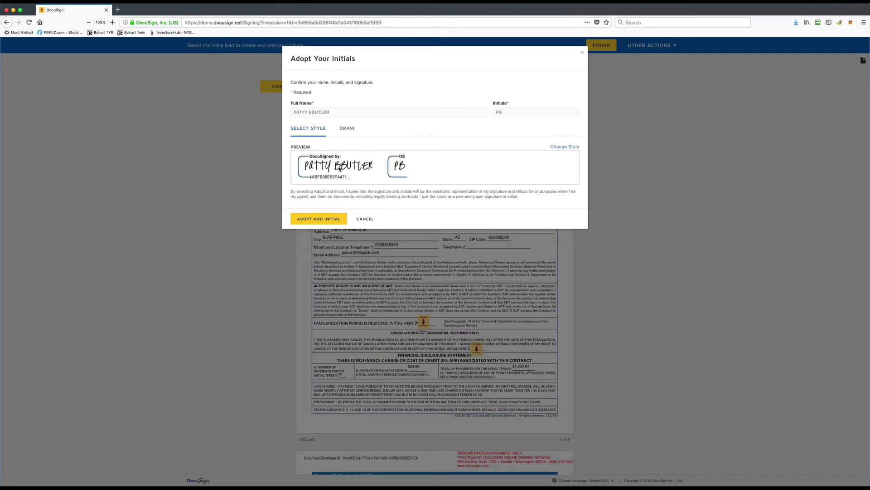
pyautogui.click(320, 219)
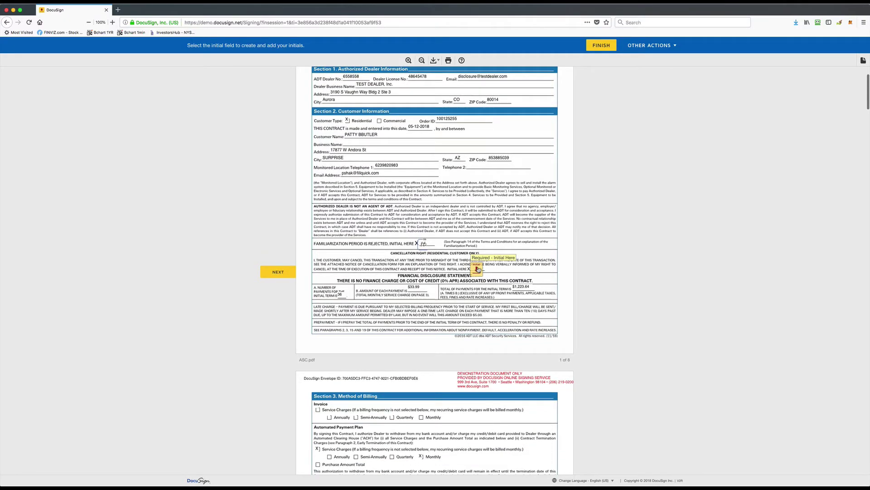
pyautogui.scroll(-6, 476, 284)
pyautogui.scroll(-8, 392, 248)
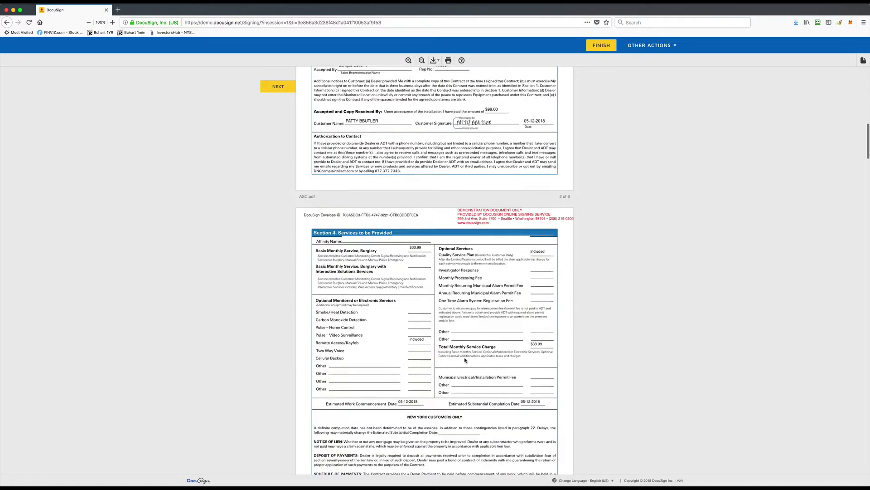
# Step: Fill each remaining required field, including the customer signature on the permit form
pyautogui.click(286, 87)
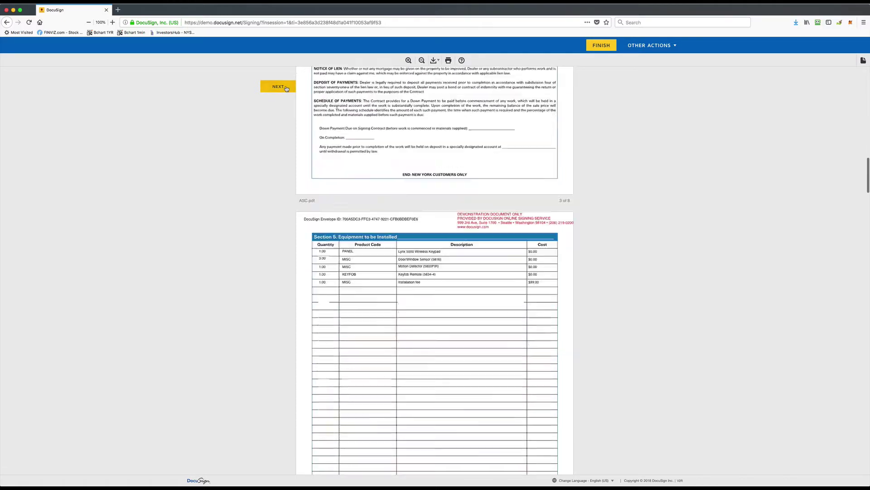
pyautogui.click(286, 88)
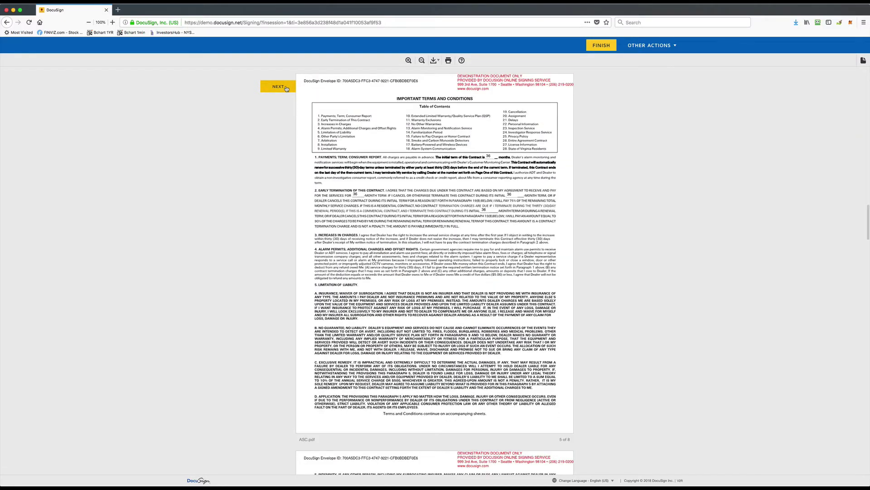
pyautogui.click(286, 87)
pyautogui.click(286, 88)
pyautogui.click(286, 87)
pyautogui.click(287, 88)
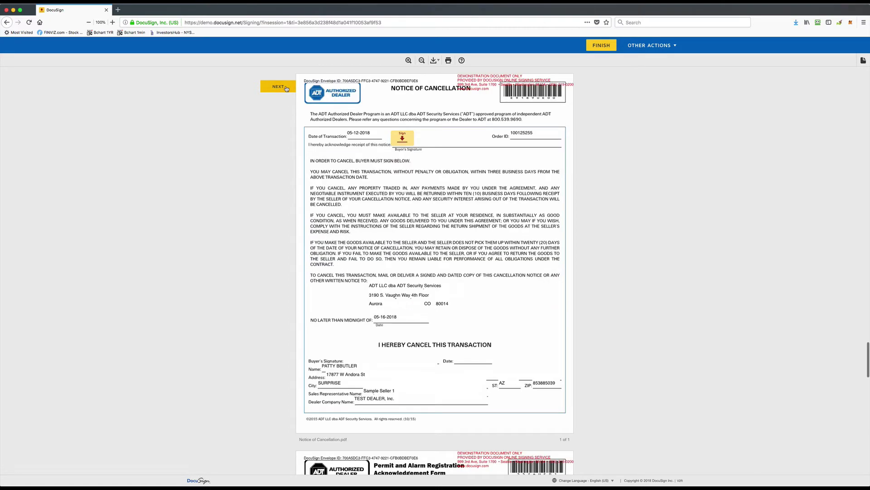
pyautogui.scroll(-3, 398, 136)
pyautogui.scroll(-5, 399, 136)
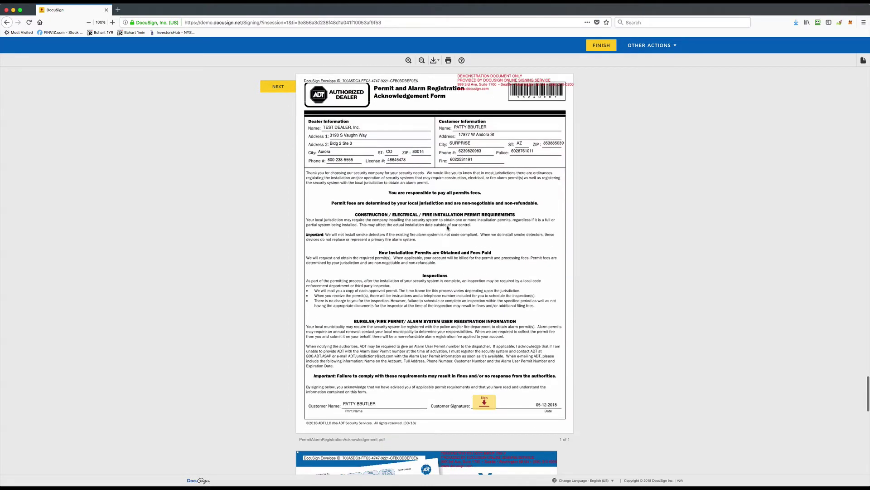
pyautogui.click(484, 406)
pyautogui.scroll(-15, 472, 360)
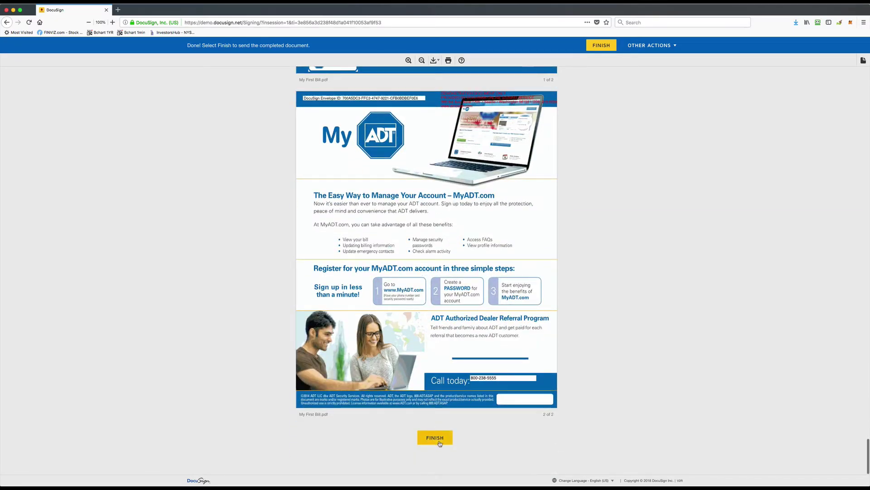
# Step: Review the signed ADT contract pages and finish signing in DocuSign
pyautogui.scroll(20, 440, 134)
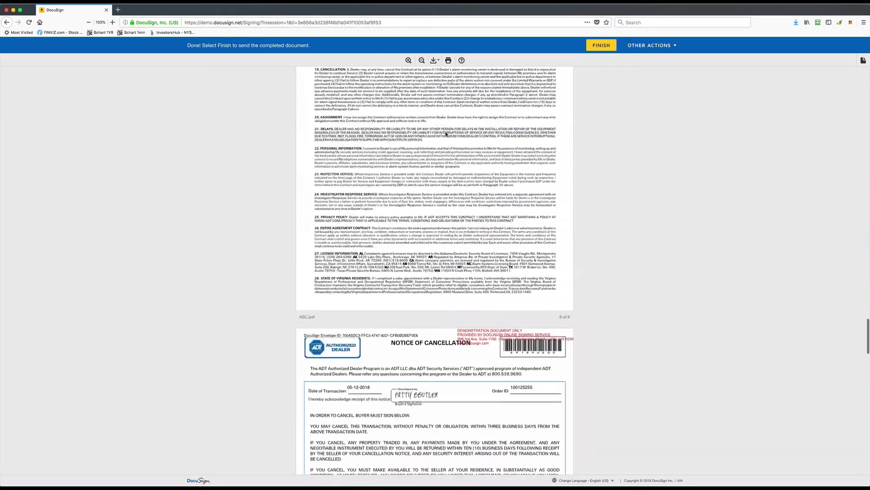
pyautogui.scroll(15, 442, 144)
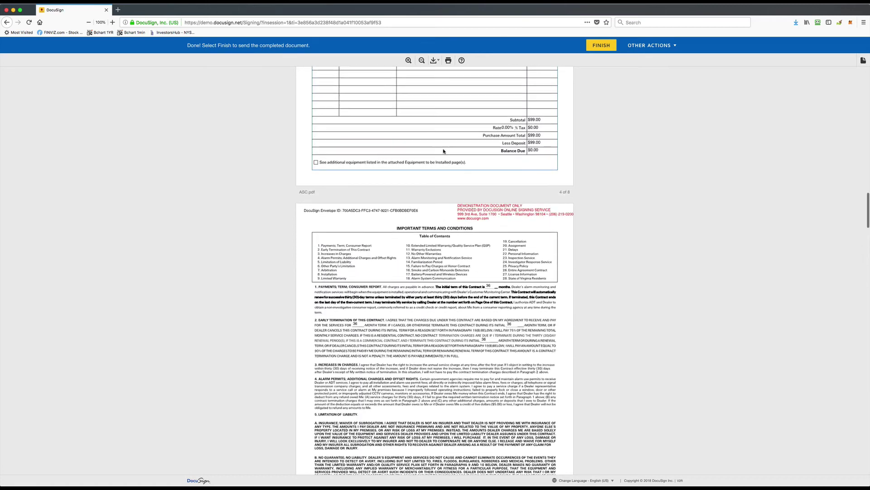
pyautogui.scroll(-2, 444, 152)
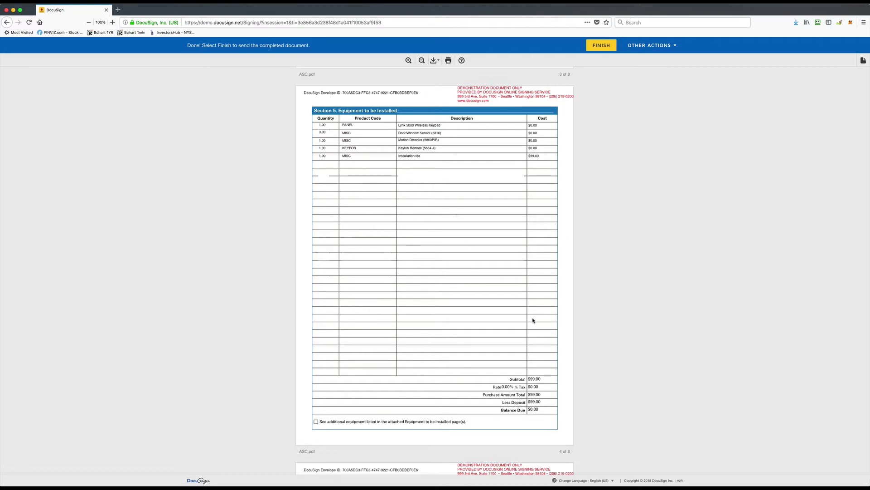
pyautogui.click(603, 47)
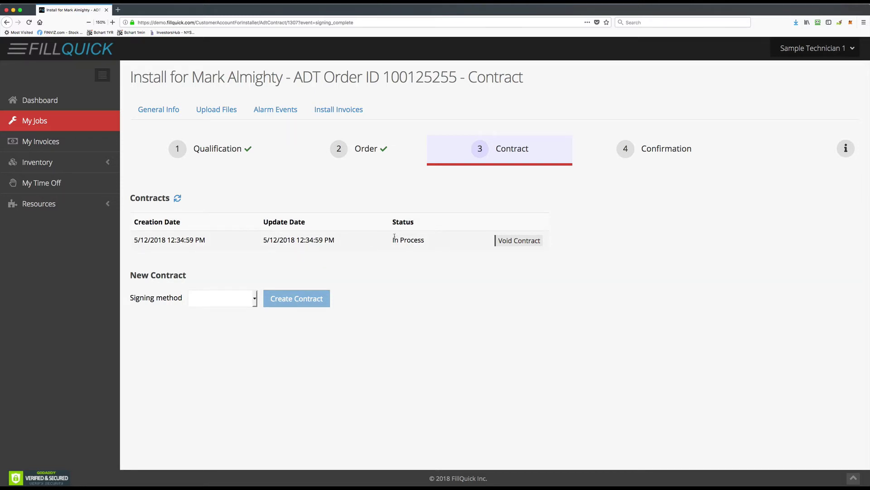
# Step: Refresh the Contracts list until the contract shows Completed, then advance to '4 Confirmation'
pyautogui.click(178, 199)
pyautogui.click(178, 199)
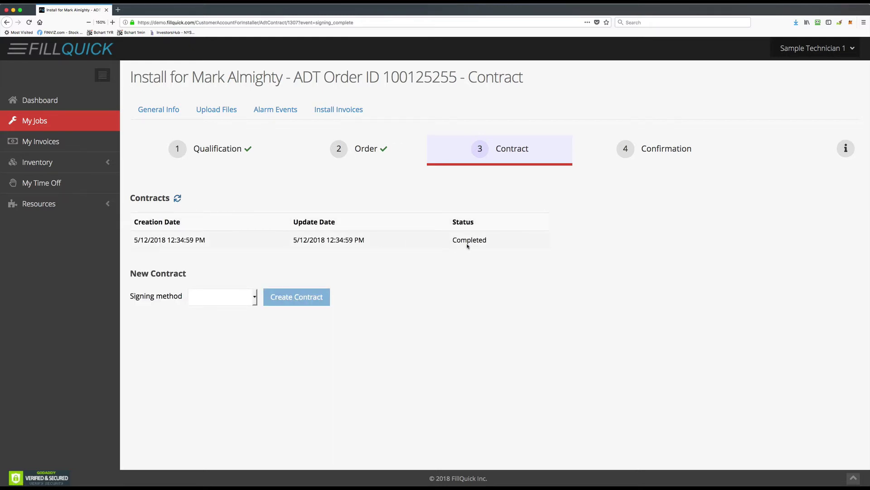
pyautogui.click(649, 150)
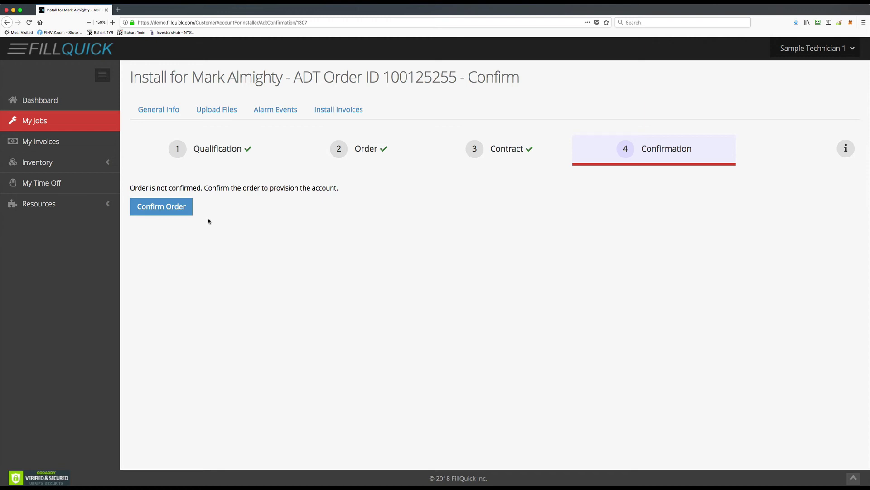
# Step: Confirm the order so ADT can return the installation information
pyautogui.click(181, 213)
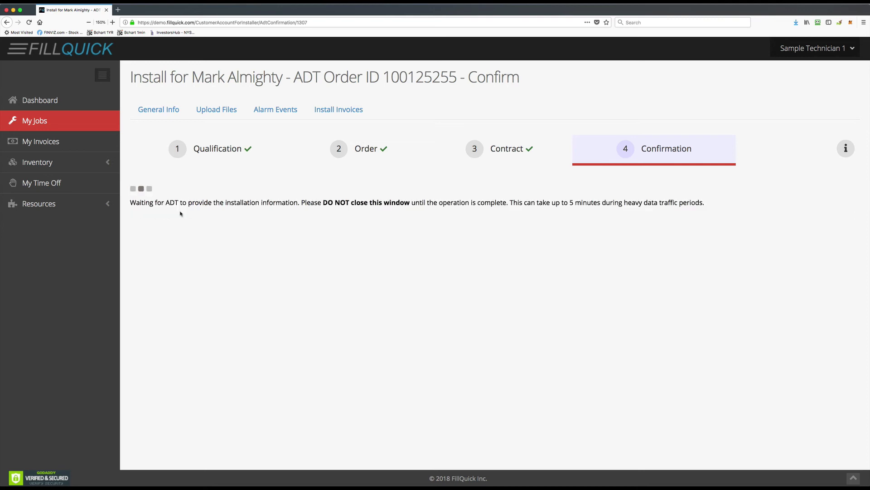